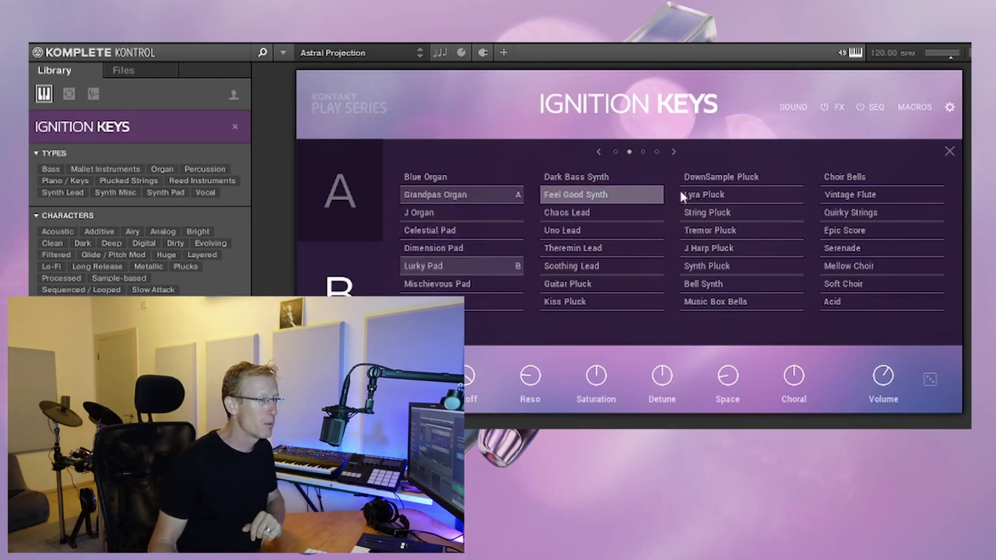
Step: Close the sound list and randomize the Astral Projection preset's layer sounds and macro settings several times
{"action": "left_click", "coordinate": [949, 151]}
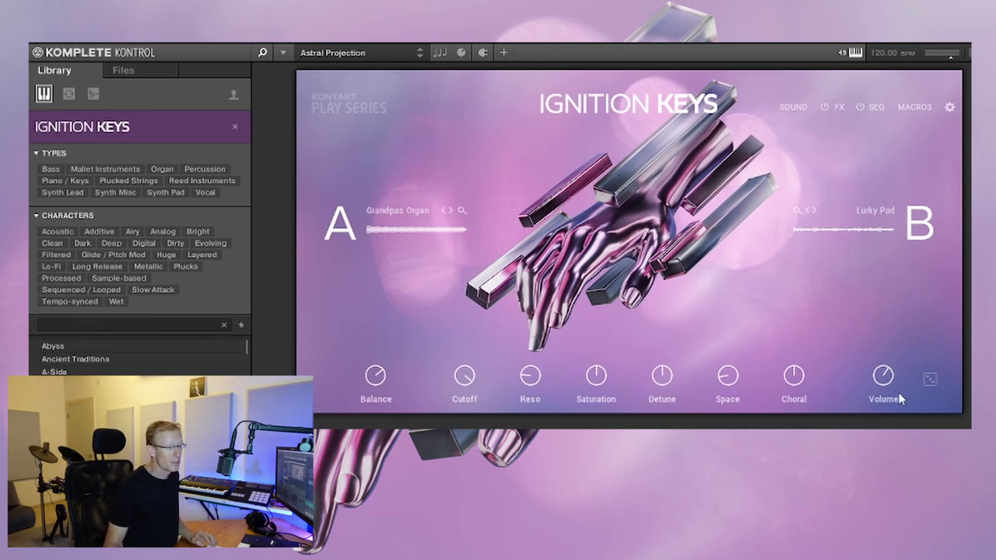
{"action": "left_click", "coordinate": [930, 379]}
{"action": "left_click", "coordinate": [930, 379]}
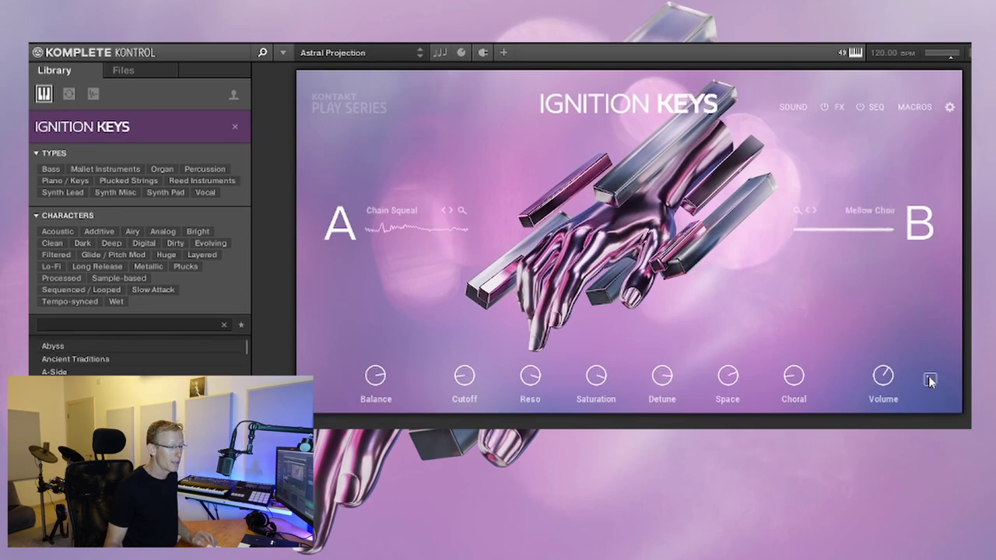
{"action": "left_click", "coordinate": [929, 378]}
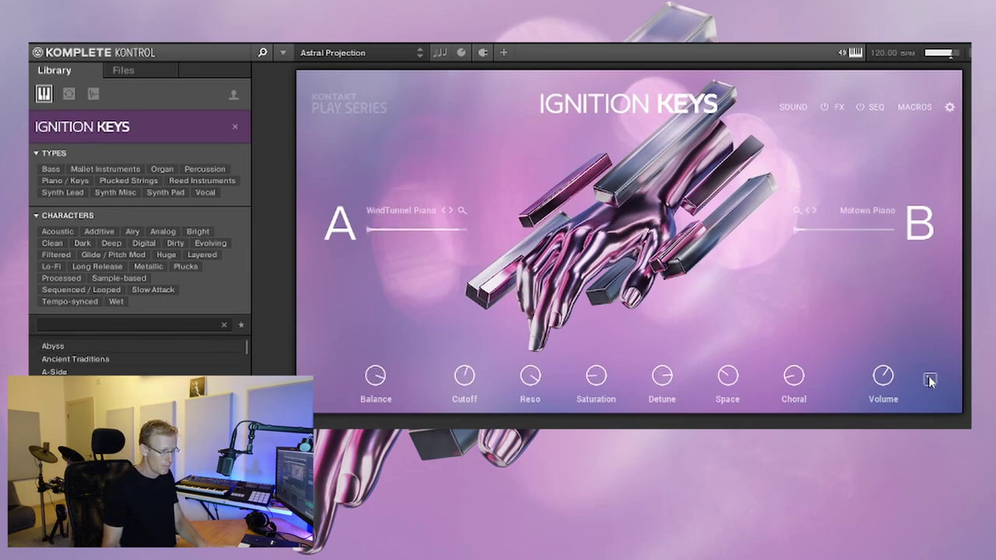
{"action": "left_click", "coordinate": [929, 379]}
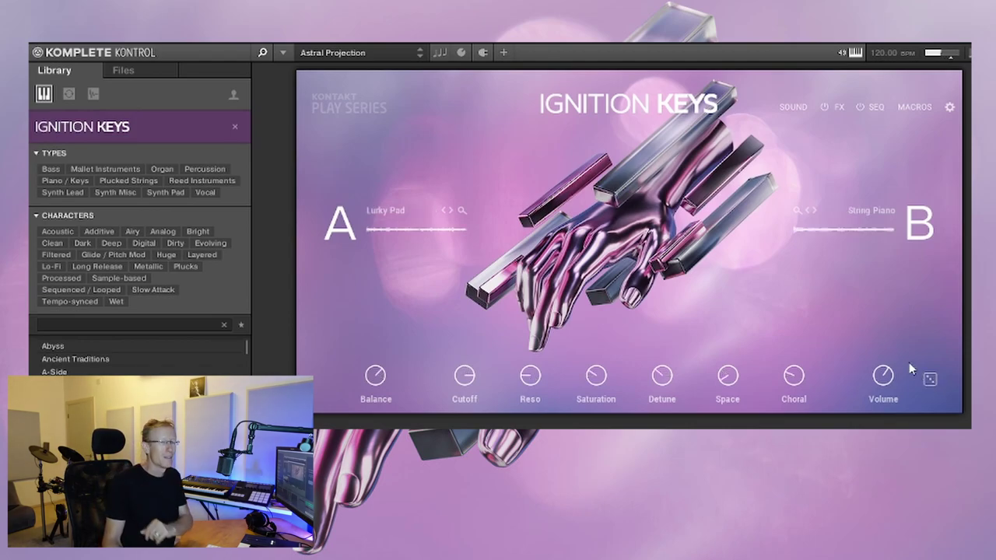
Step: Load the Astro Slink preset and randomize its layer sounds and macro settings
{"action": "scroll", "coordinate": [95, 358], "scroll_direction": "down", "scroll_amount": 1}
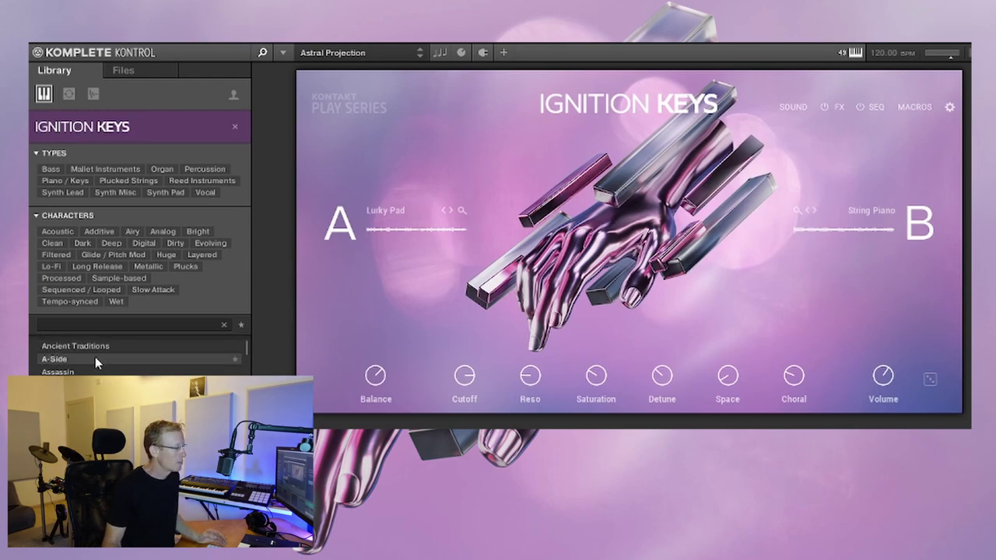
{"action": "double_click", "coordinate": [87, 398]}
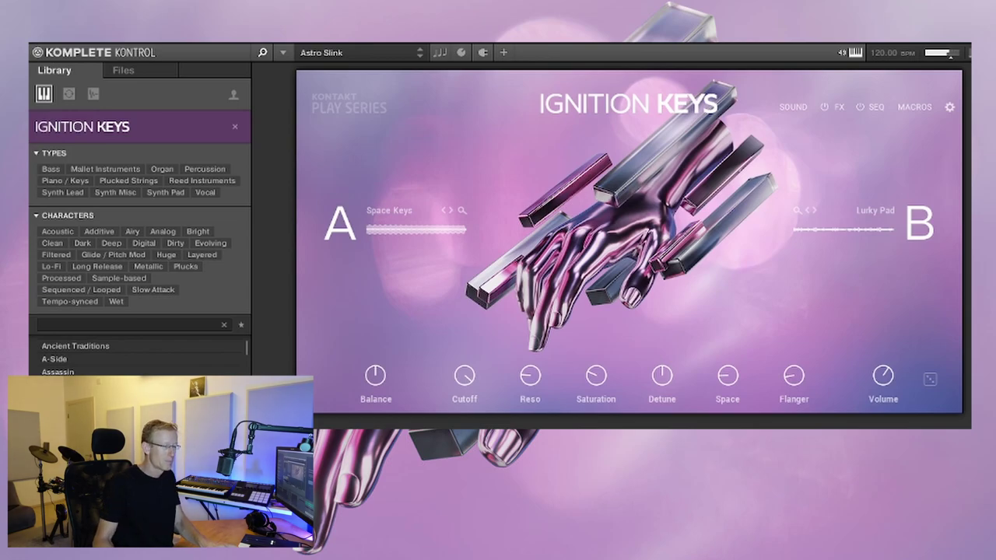
{"action": "left_click", "coordinate": [930, 381]}
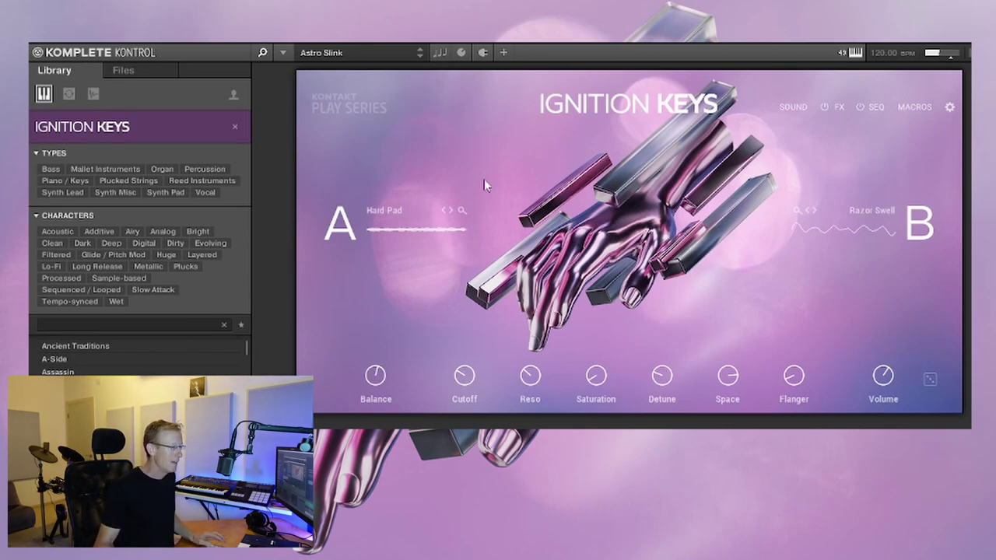
Step: Load the B Tron preset and display the sound settings of layer A
{"action": "scroll", "coordinate": [142, 381], "scroll_direction": "down", "scroll_amount": 1}
{"action": "double_click", "coordinate": [71, 411]}
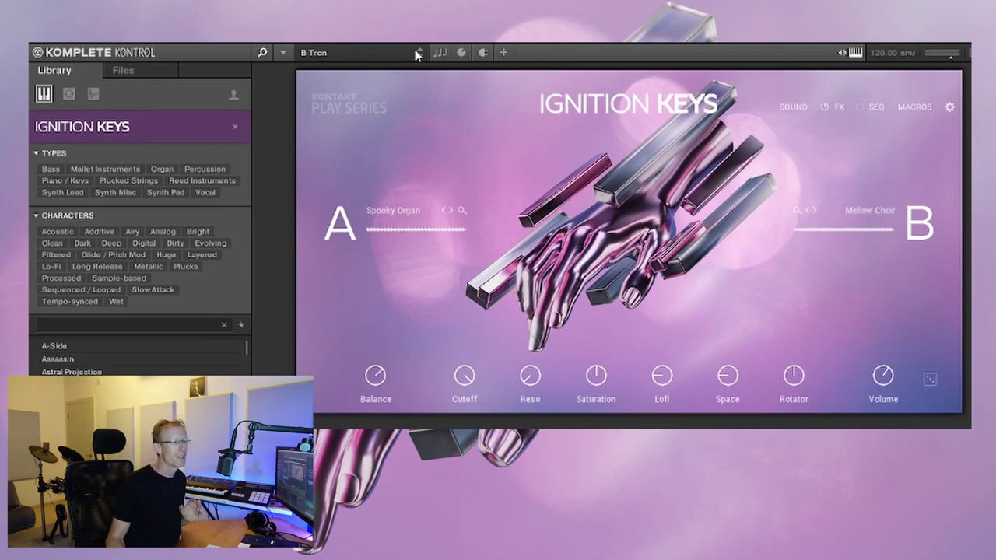
{"action": "left_click", "coordinate": [790, 107]}
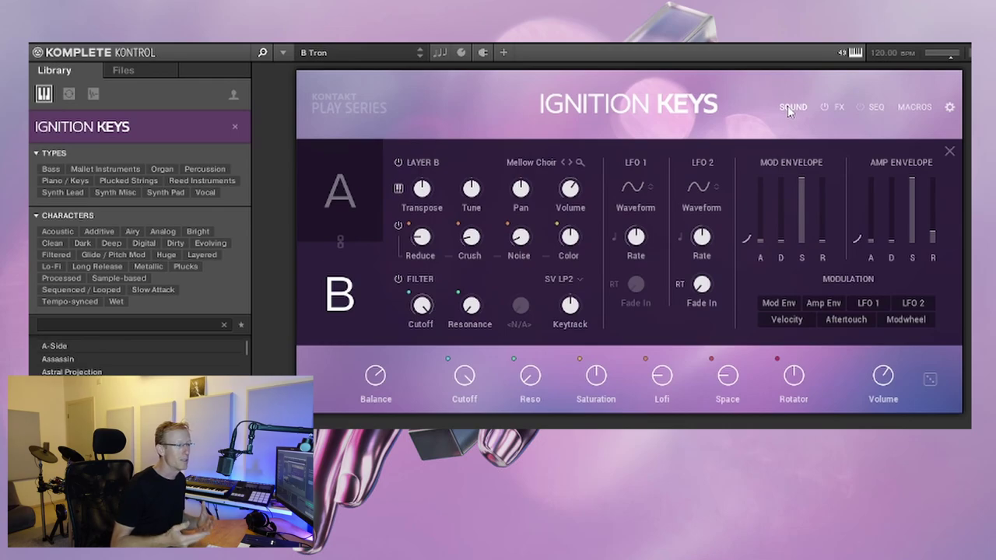
{"action": "left_click", "coordinate": [355, 195]}
{"action": "left_click", "coordinate": [352, 257]}
{"action": "left_click", "coordinate": [345, 209]}
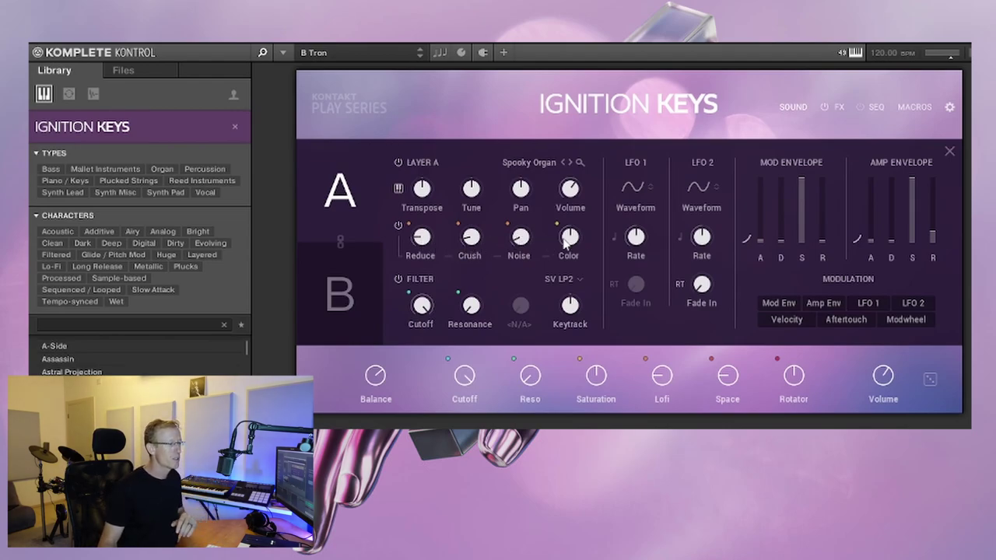
Step: Shift the balance toward layer A and raise that layer's Color, Noise and Crush amounts
{"action": "left_click_drag", "start_coordinate": [573, 238], "coordinate": [562, 217]}
{"action": "left_click_drag", "start_coordinate": [378, 382], "coordinate": [376, 424]}
{"action": "left_click_drag", "start_coordinate": [571, 236], "coordinate": [506, 184]}
{"action": "left_click_drag", "start_coordinate": [472, 235], "coordinate": [470, 212]}
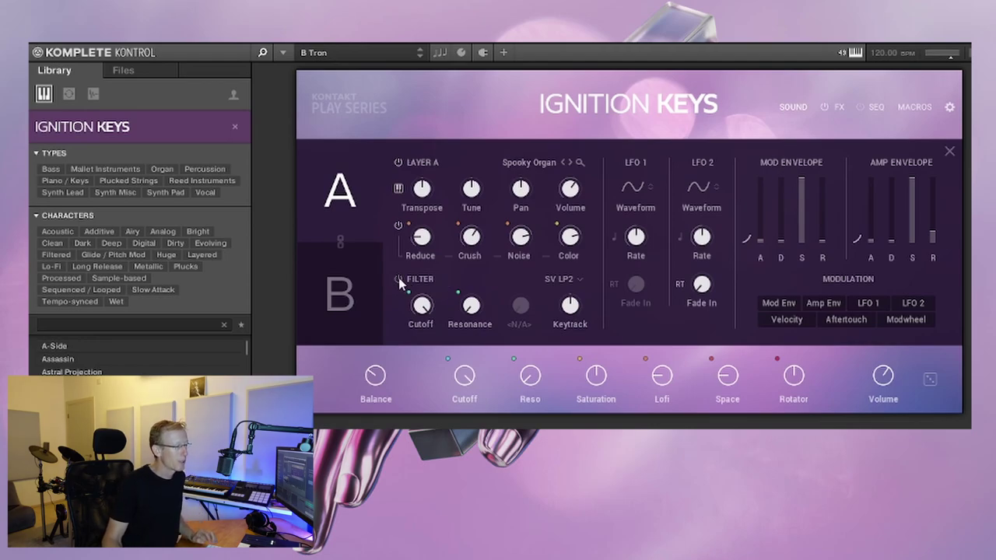
Step: Change layer A's filter type to Ladder LP3, raise its gain slightly, set resonance to 46.4 % and reduce the cutoff a little
{"action": "left_click", "coordinate": [562, 281]}
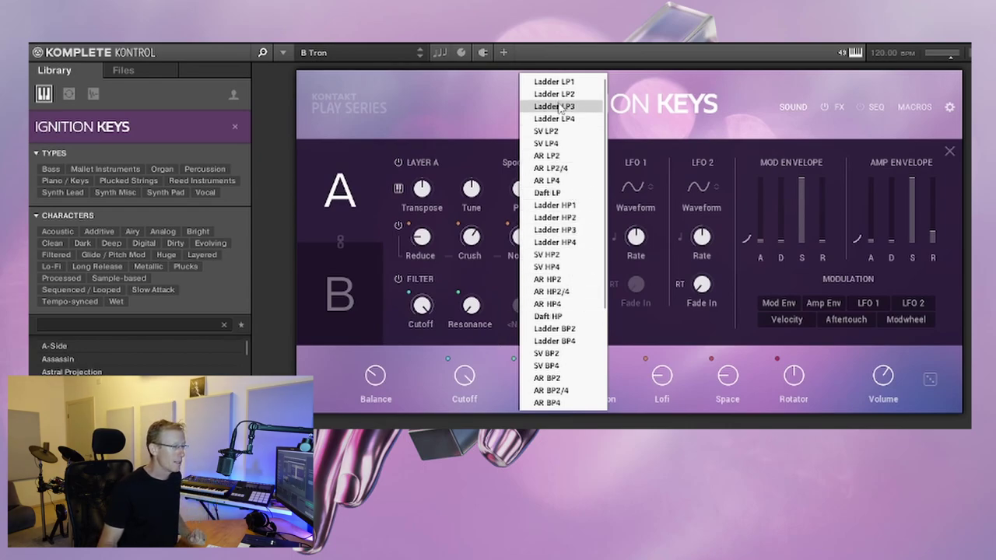
{"action": "left_click", "coordinate": [567, 132]}
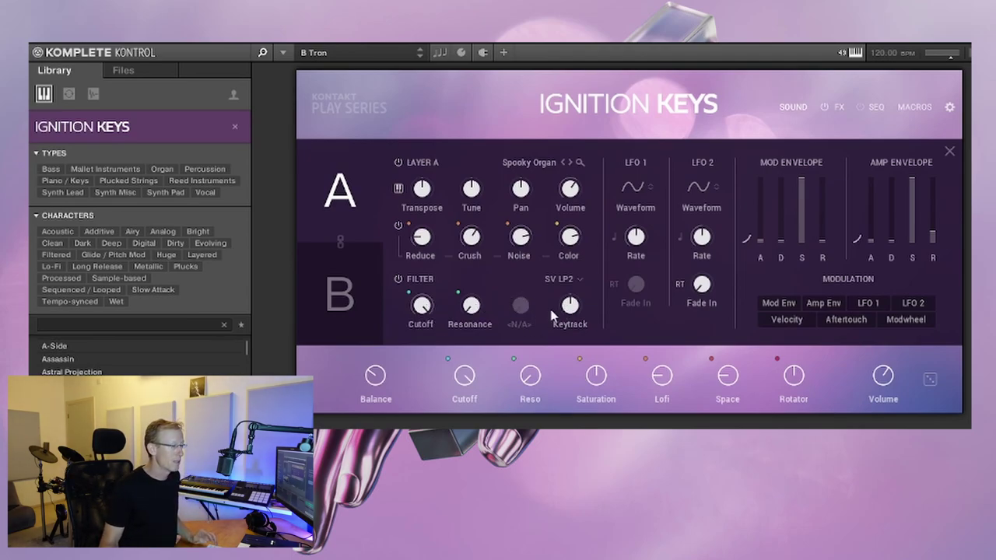
{"action": "left_click", "coordinate": [581, 282]}
{"action": "left_click", "coordinate": [570, 108]}
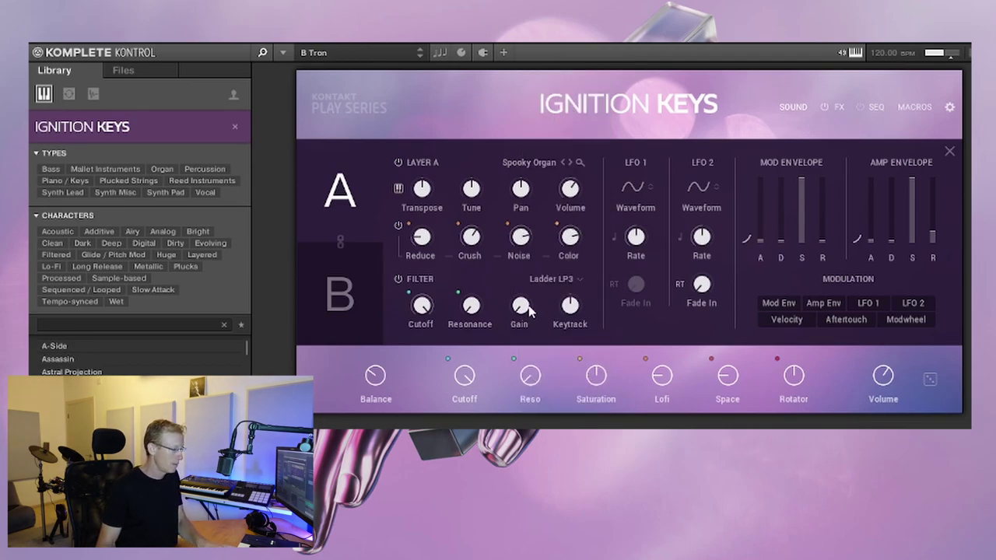
{"action": "left_click_drag", "start_coordinate": [529, 310], "coordinate": [495, 302]}
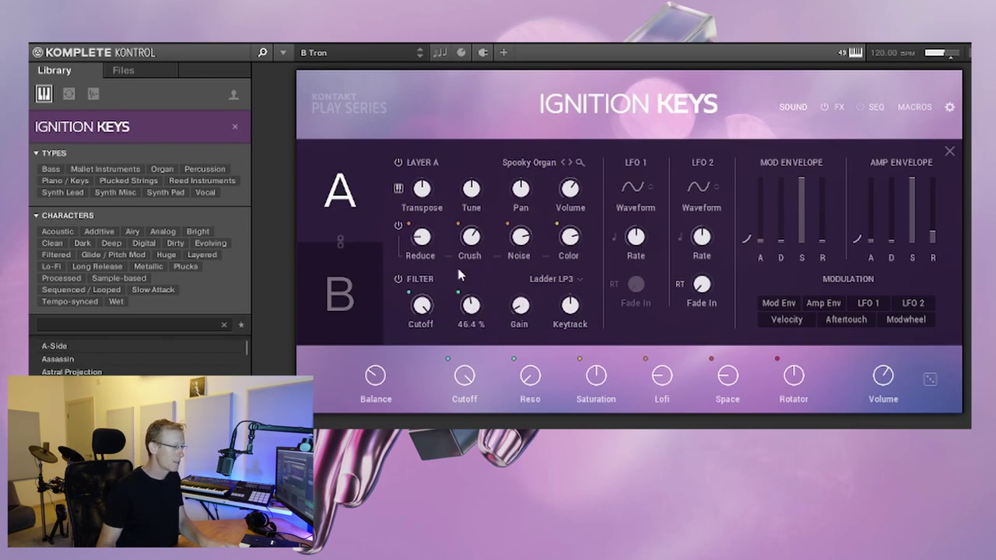
{"action": "left_click_drag", "start_coordinate": [424, 308], "coordinate": [416, 326]}
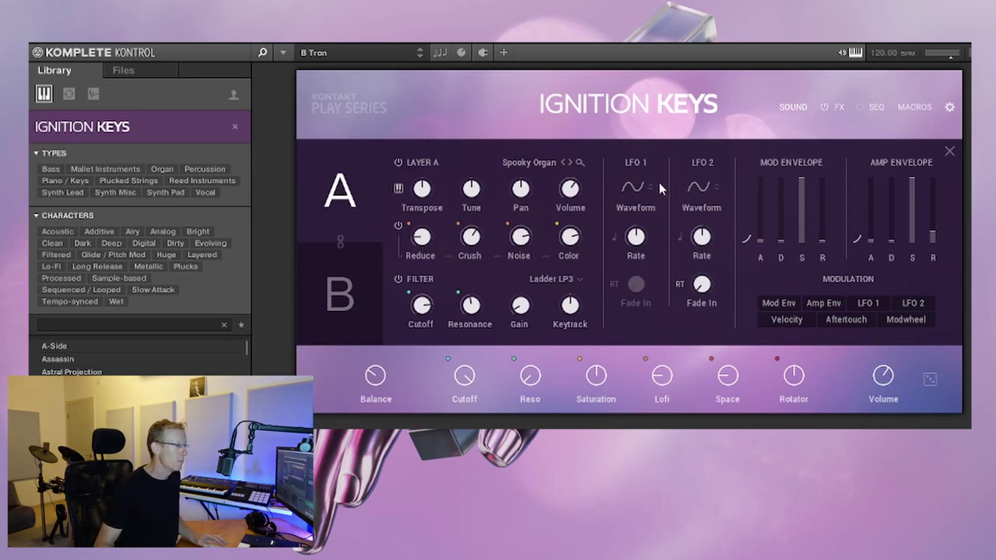
Step: Lower layer A's filter cutoff and modulate it with LFO 1 at a rate of 3.7 Hz
{"action": "mouse_move", "coordinate": [424, 301]}
{"action": "left_mouse_down"}
{"action": "mouse_move", "coordinate": [424, 335]}
{"action": "mouse_move", "coordinate": [413, 290]}
{"action": "left_mouse_up"}
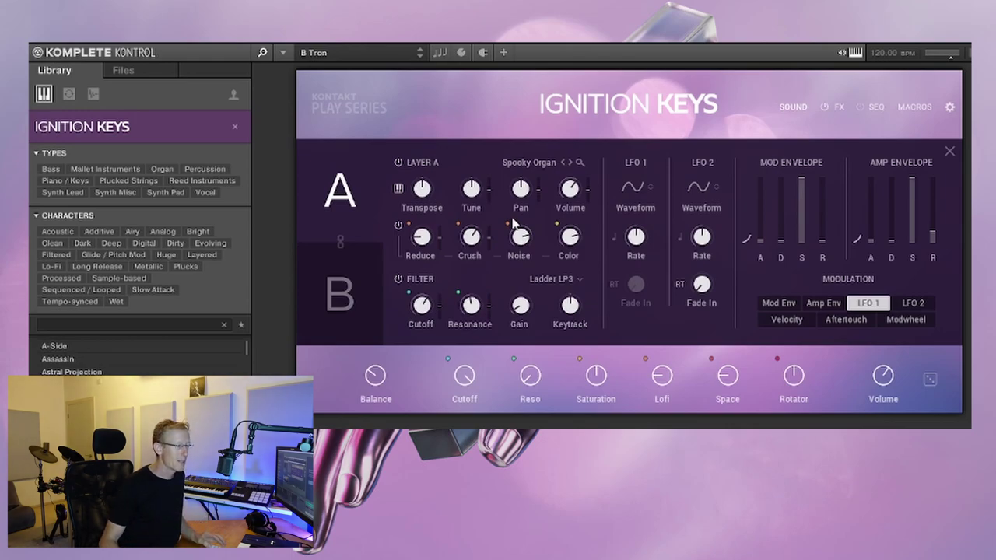
{"action": "mouse_move", "coordinate": [439, 311]}
{"action": "left_mouse_down"}
{"action": "mouse_move", "coordinate": [440, 291]}
{"action": "mouse_move", "coordinate": [426, 333]}
{"action": "mouse_move", "coordinate": [439, 284]}
{"action": "mouse_move", "coordinate": [438, 306]}
{"action": "left_mouse_up"}
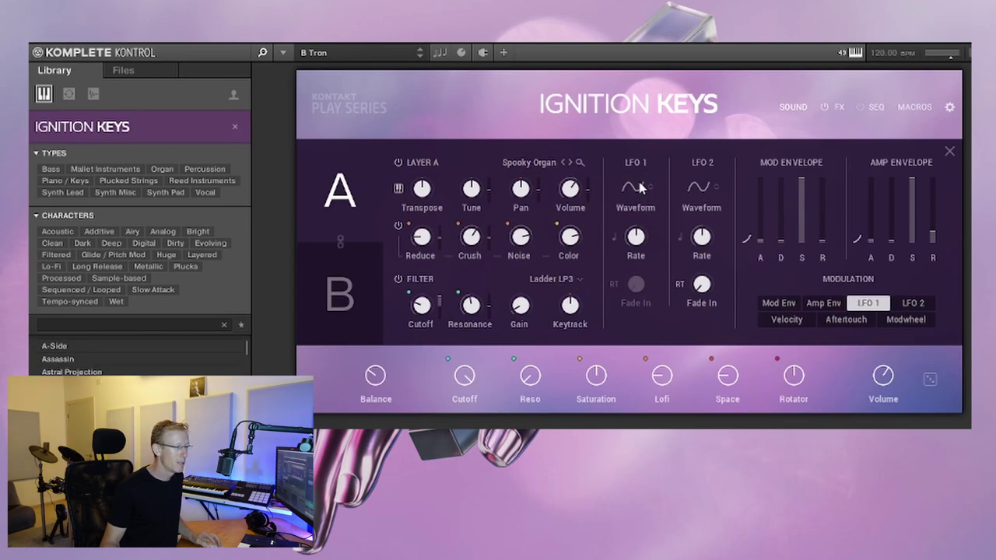
{"action": "mouse_move", "coordinate": [636, 227]}
{"action": "left_click_drag", "start_coordinate": [636, 224], "coordinate": [635, 235]}
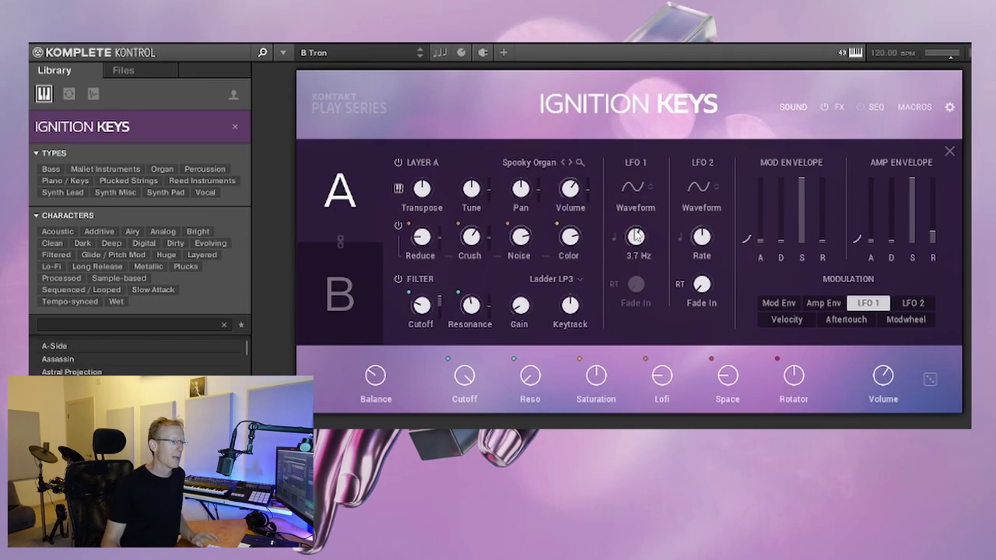
Step: Sync LFO 1's rate to the tempo and increase the rate
{"action": "left_click", "coordinate": [614, 236]}
{"action": "mouse_move", "coordinate": [634, 237]}
{"action": "left_mouse_down"}
{"action": "mouse_move", "coordinate": [630, 220]}
{"action": "mouse_move", "coordinate": [639, 259]}
{"action": "mouse_move", "coordinate": [640, 231]}
{"action": "mouse_move", "coordinate": [637, 246]}
{"action": "left_mouse_up"}
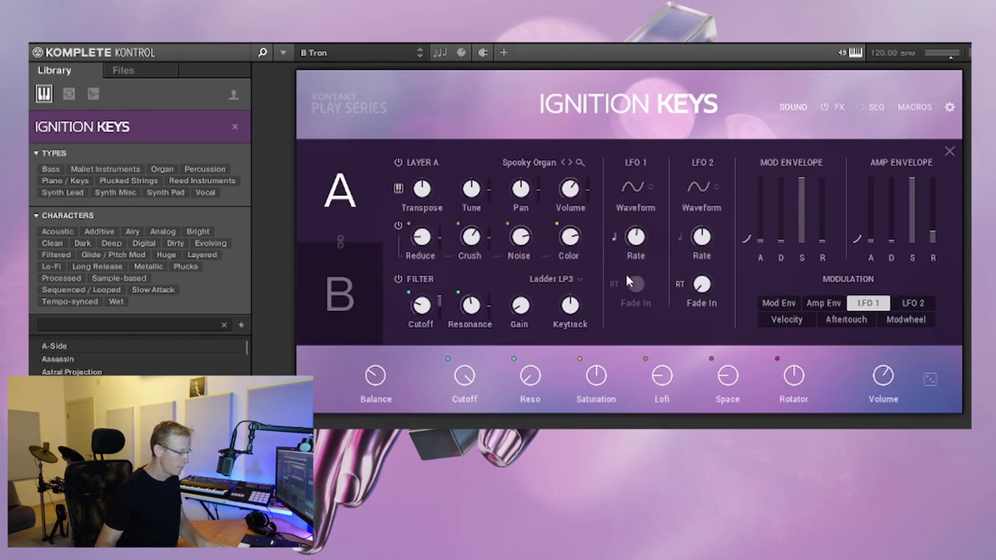
{"action": "mouse_move", "coordinate": [638, 235]}
{"action": "left_click_drag", "start_coordinate": [639, 241], "coordinate": [638, 227]}
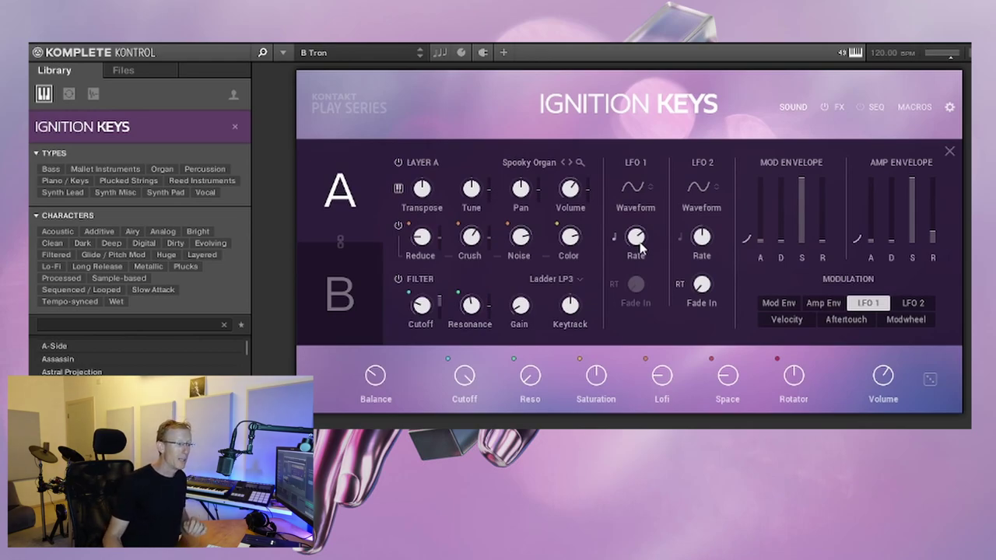
Step: Replace the cutoff's LFO 1 modulation with upward Modwheel modulation from a lower base cutoff, and apply downward Modwheel modulation to Crush
{"action": "left_click_drag", "start_coordinate": [441, 304], "coordinate": [449, 330]}
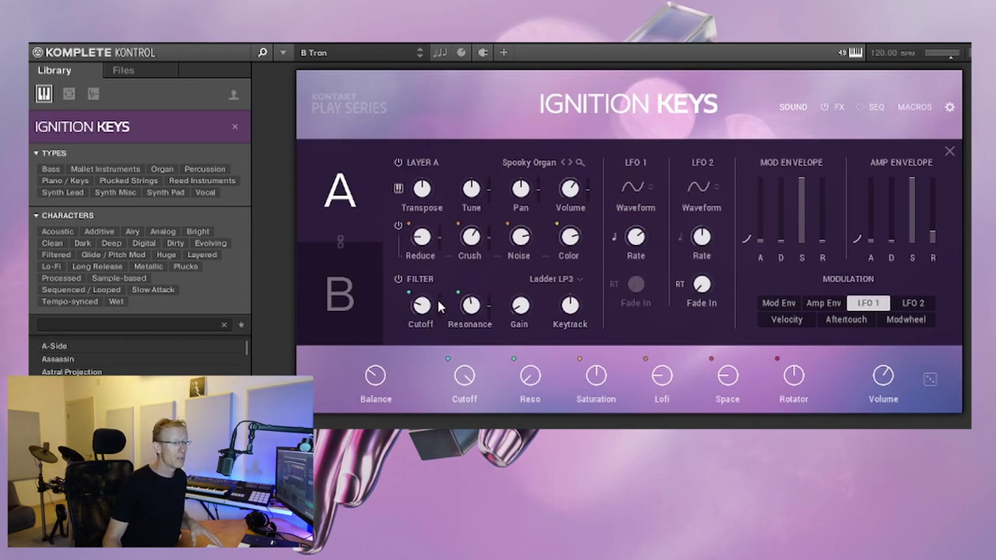
{"action": "left_click", "coordinate": [900, 322]}
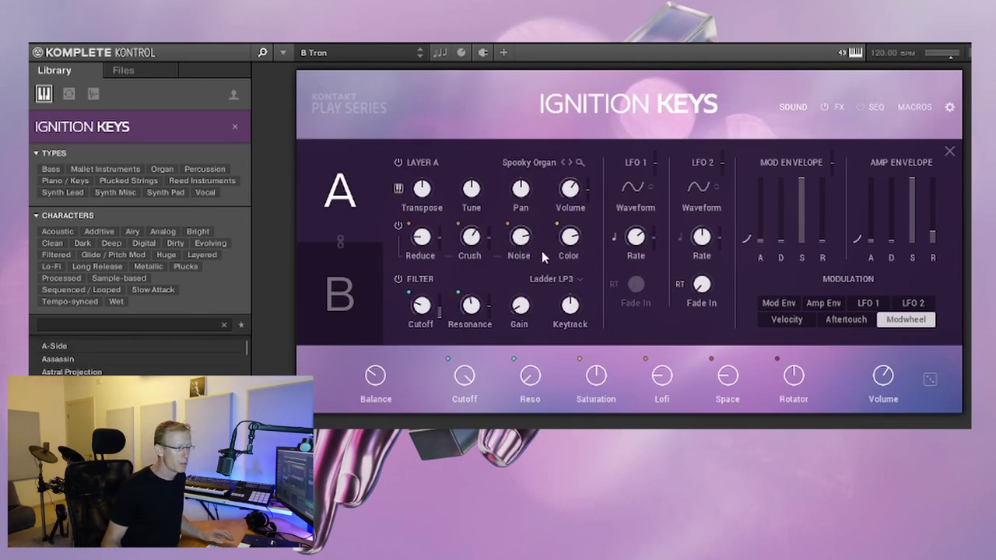
{"action": "left_click", "coordinate": [906, 320]}
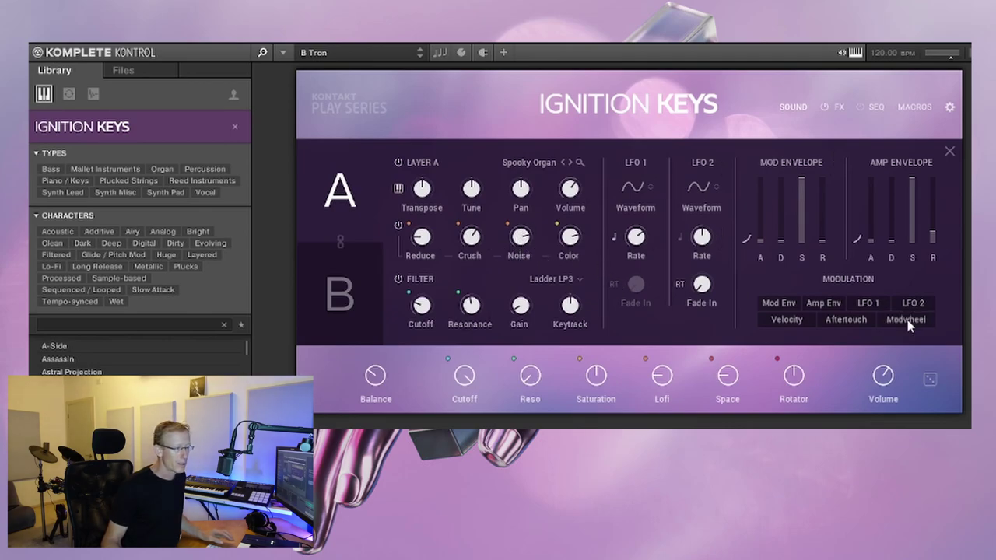
{"action": "left_click", "coordinate": [907, 322]}
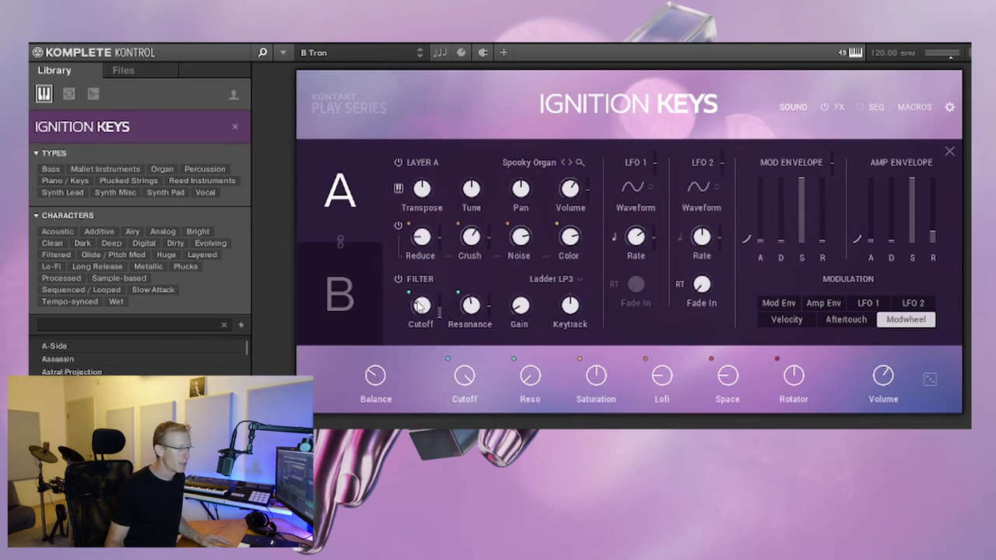
{"action": "left_click_drag", "start_coordinate": [439, 315], "coordinate": [431, 244]}
{"action": "left_click_drag", "start_coordinate": [422, 307], "coordinate": [424, 327]}
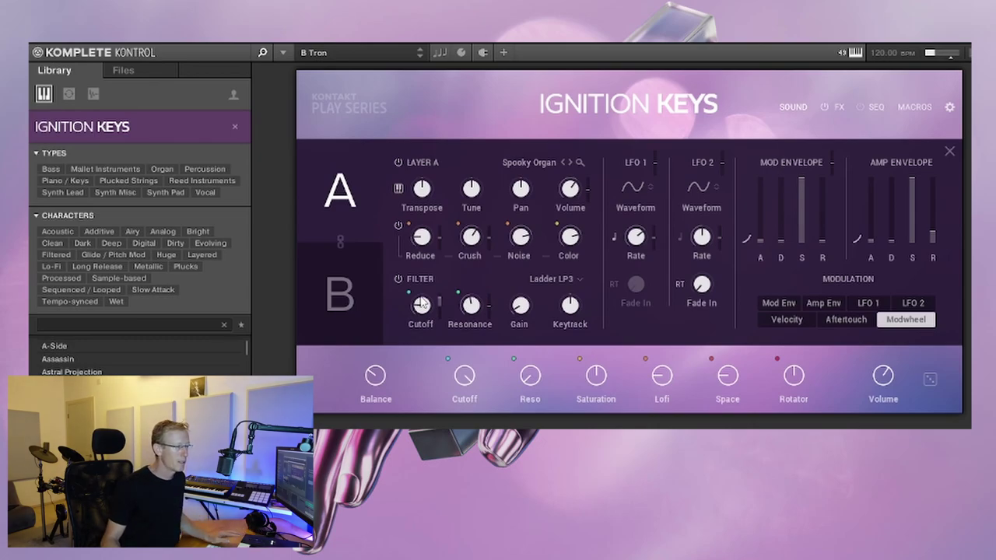
{"action": "left_click_drag", "start_coordinate": [488, 237], "coordinate": [474, 263]}
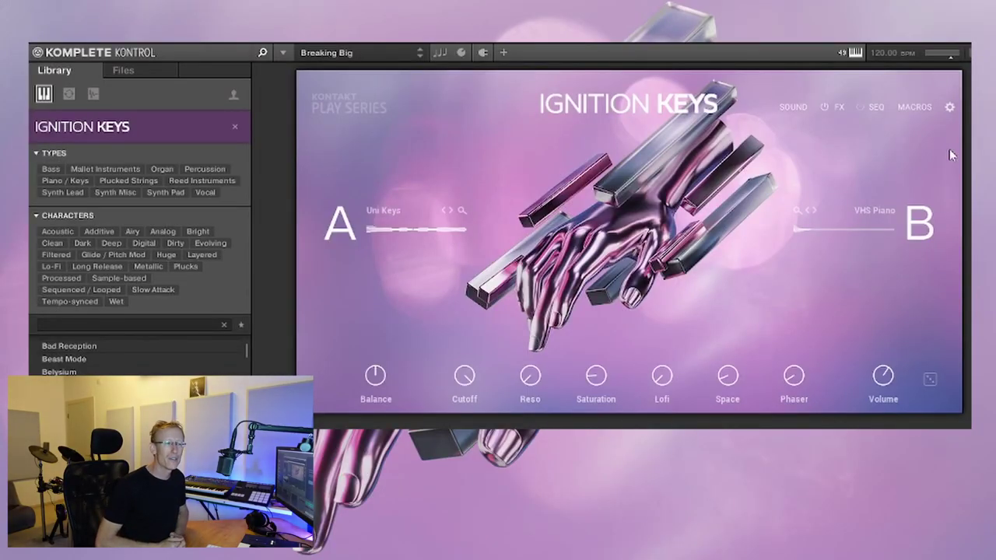
Step: Open the Breaking Big preset's effects page and examine the EQ A and EQ B controls
{"action": "left_click", "coordinate": [839, 107]}
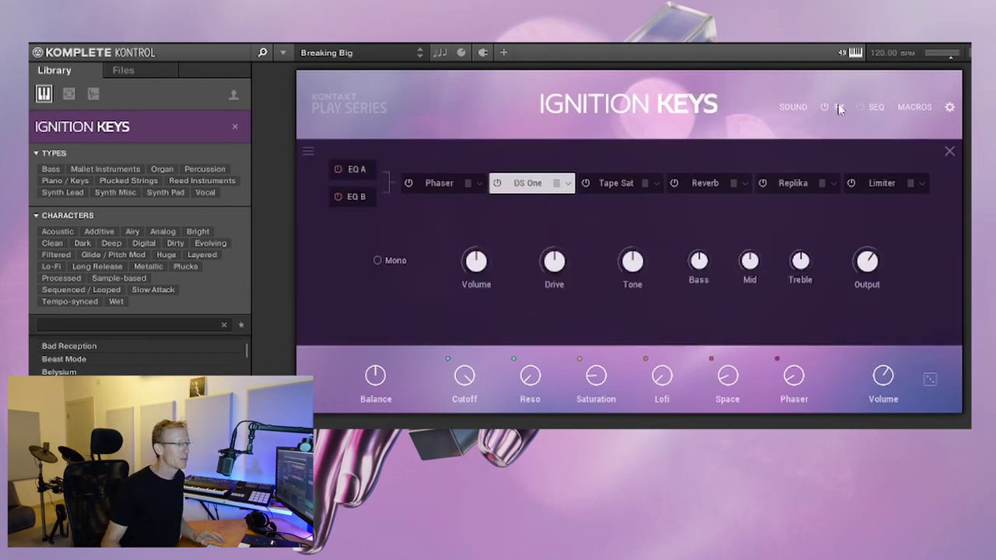
{"action": "left_click", "coordinate": [362, 172]}
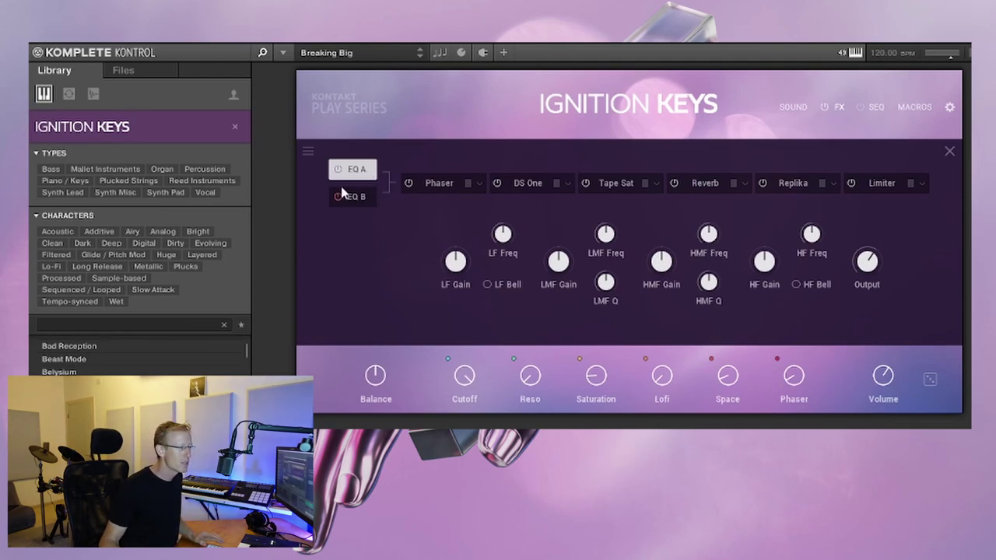
{"action": "left_click", "coordinate": [360, 197]}
{"action": "left_click", "coordinate": [354, 173]}
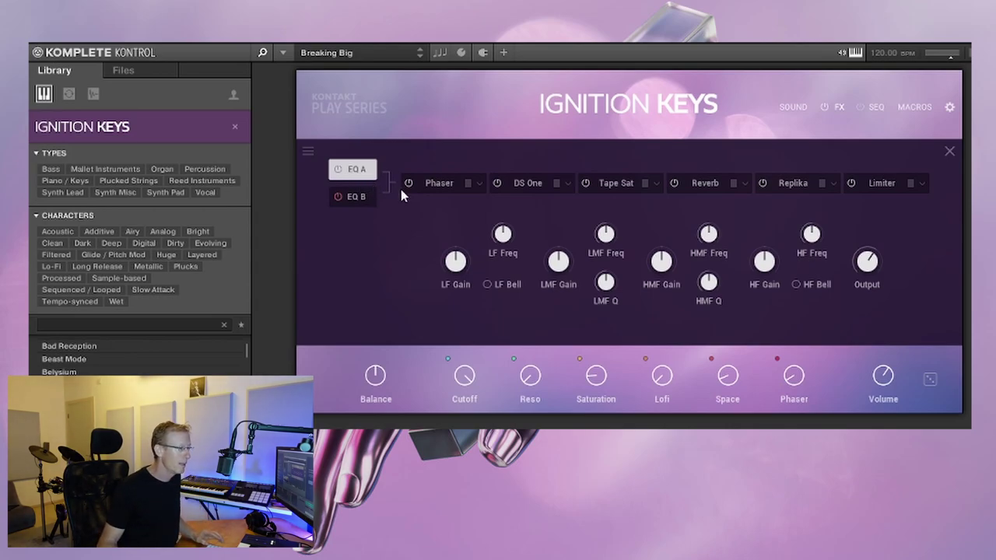
Step: Move the Phaser to the third slot of the effects chain and replace DS One with Chorus after trying AC Box
{"action": "left_click_drag", "start_coordinate": [470, 183], "coordinate": [638, 192]}
{"action": "left_click", "coordinate": [637, 190]}
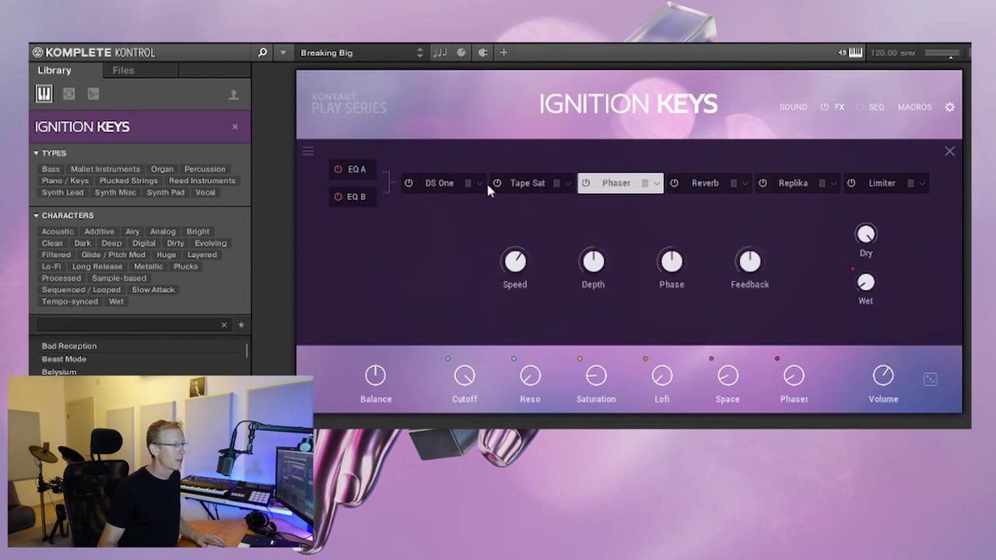
{"action": "left_click", "coordinate": [482, 183]}
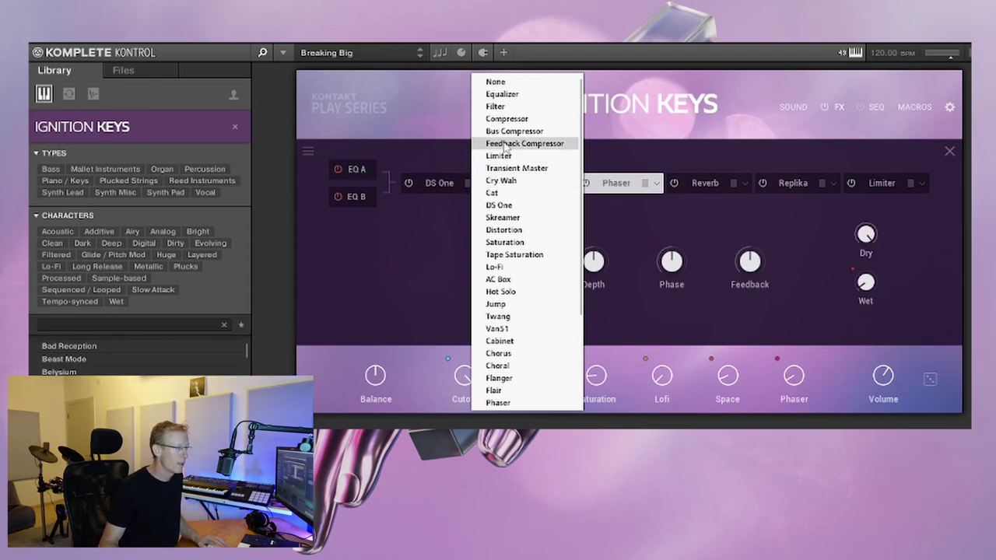
{"action": "left_click", "coordinate": [501, 278]}
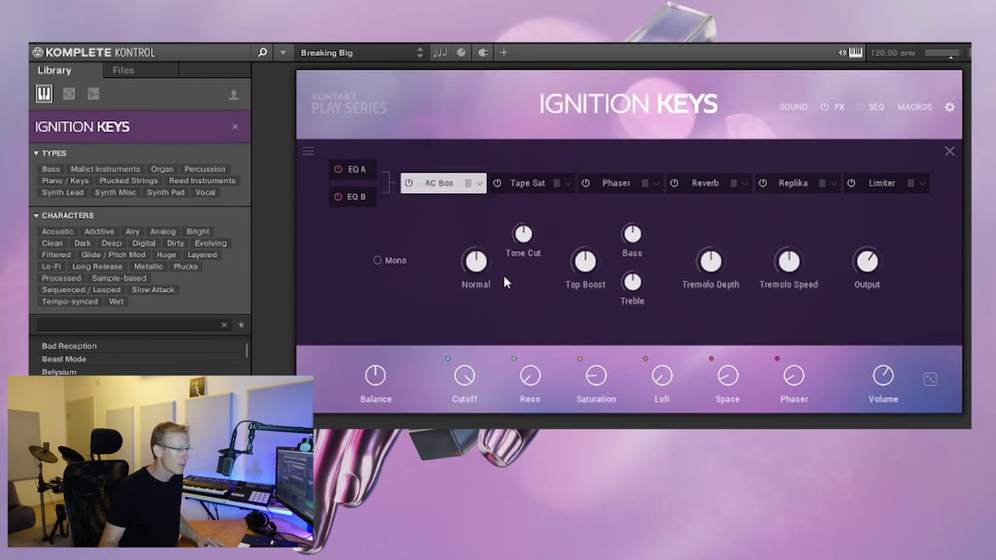
{"action": "left_click", "coordinate": [478, 185]}
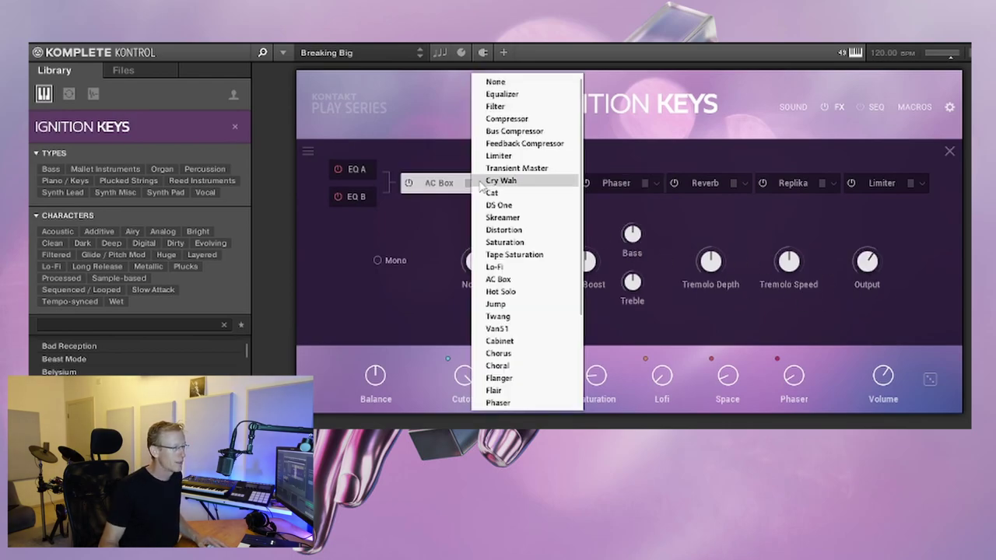
{"action": "left_click", "coordinate": [510, 354]}
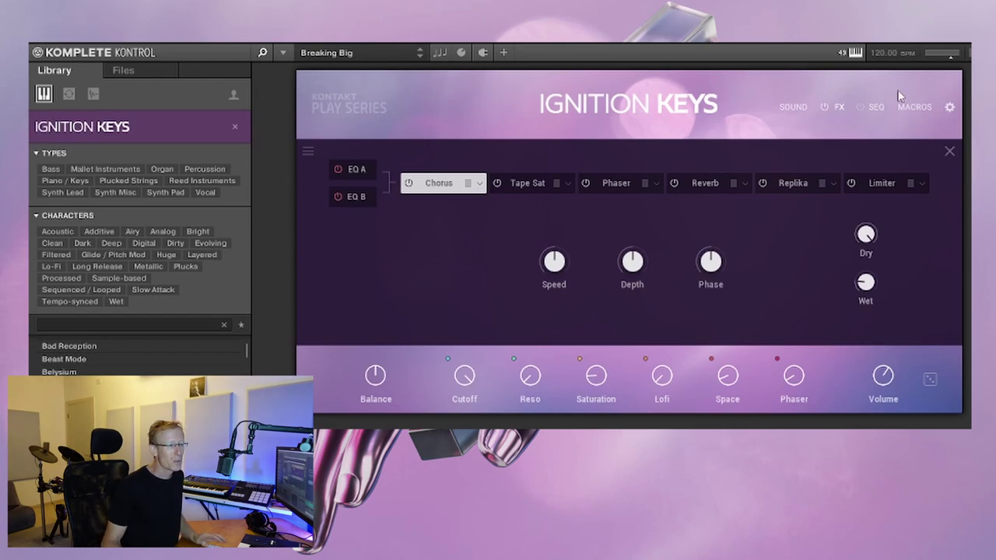
Step: Open the sequencer's pitch and velocity settings
{"action": "left_click", "coordinate": [876, 107]}
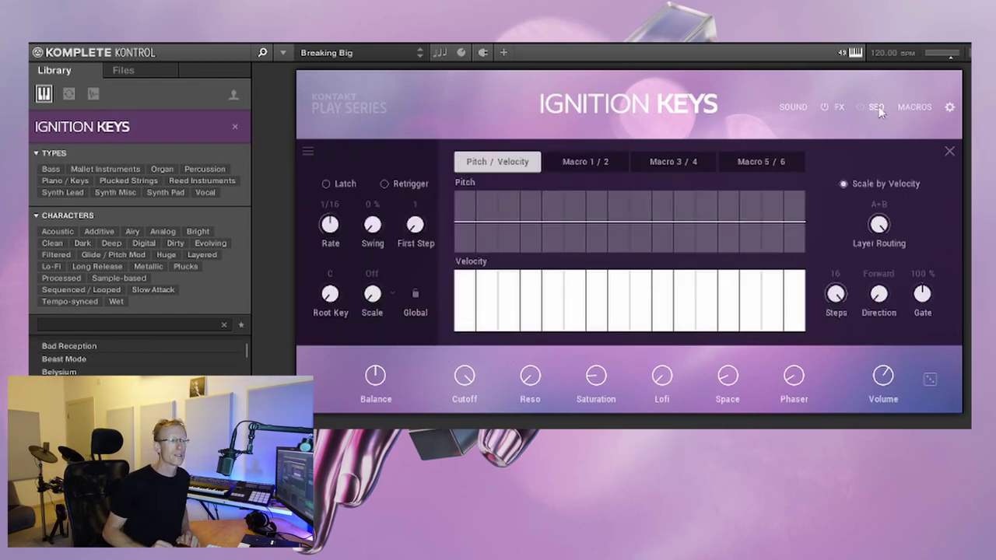